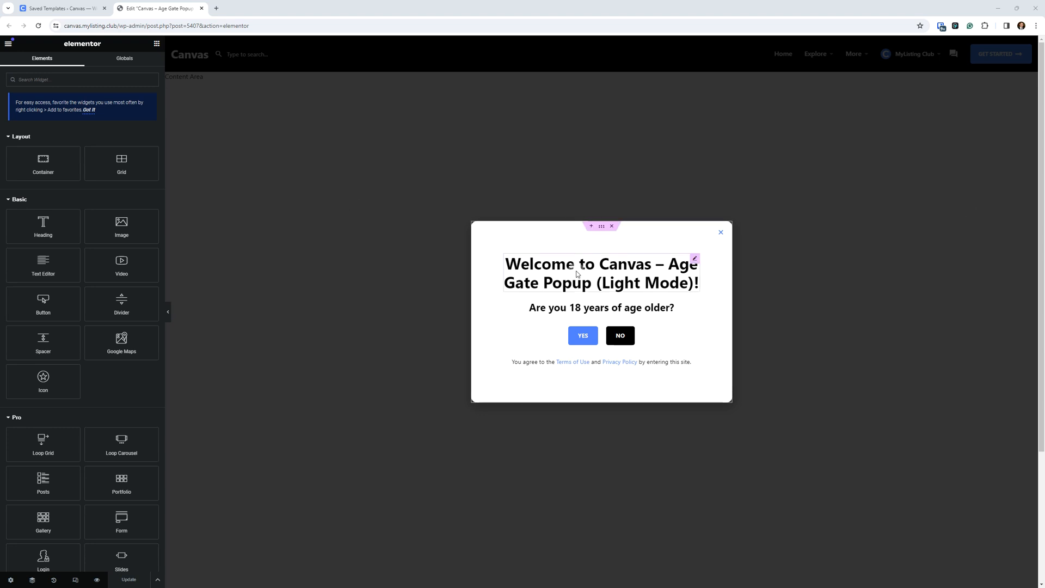
Open the welcome heading's content settings and examine its dynamic title source.
left_click(695, 259)
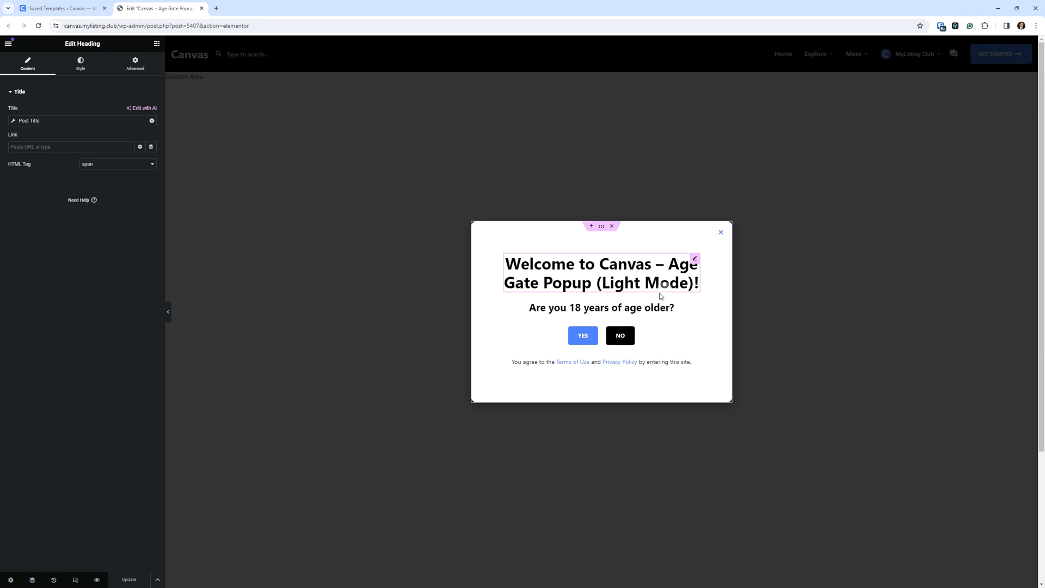
scroll(637, 310, "down", 3)
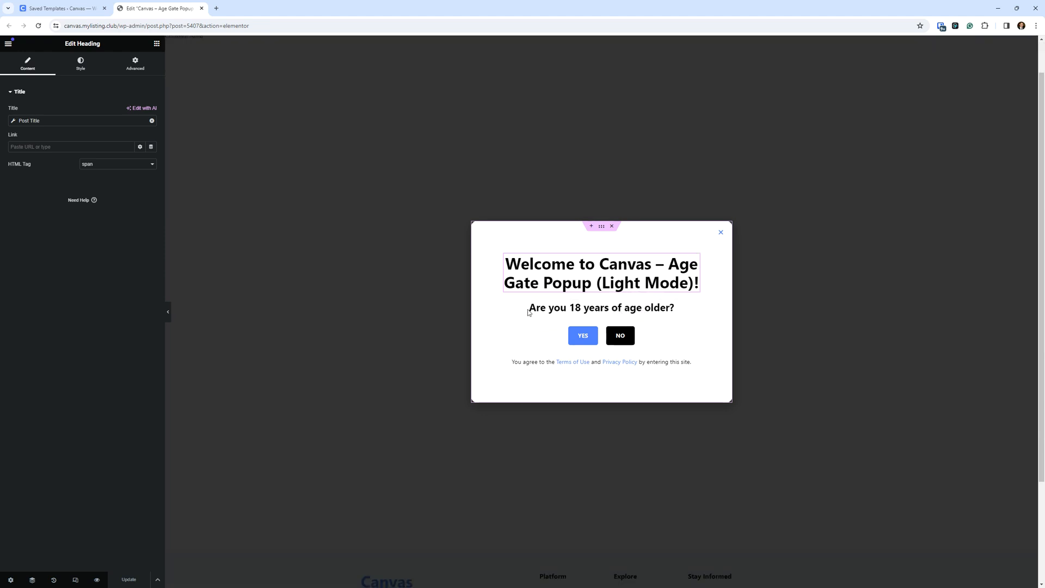
scroll(610, 327, "down", 2)
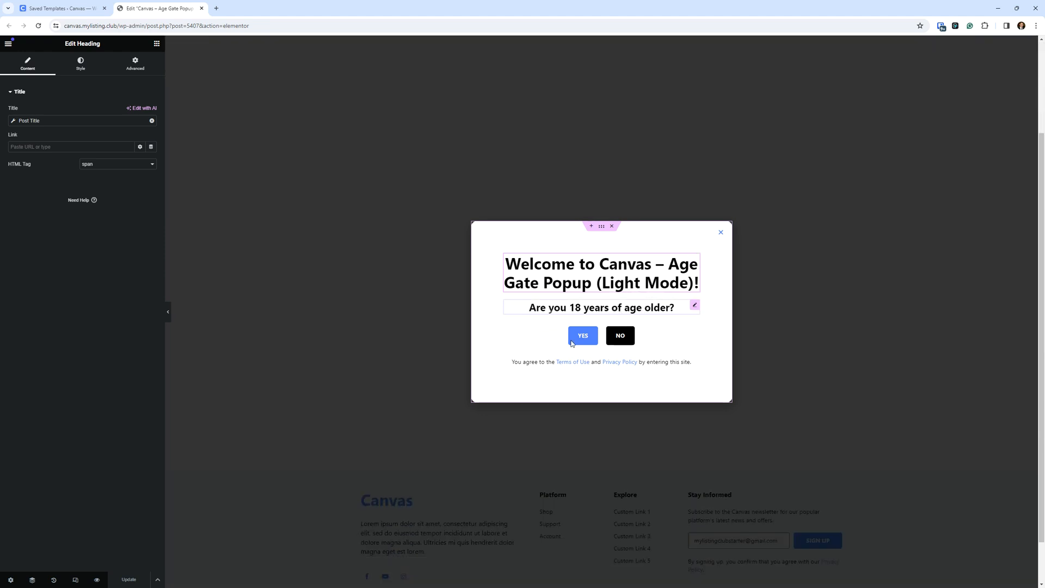
Expand the No button's link options and try the setting that opens the link in a new window.
left_click(631, 333)
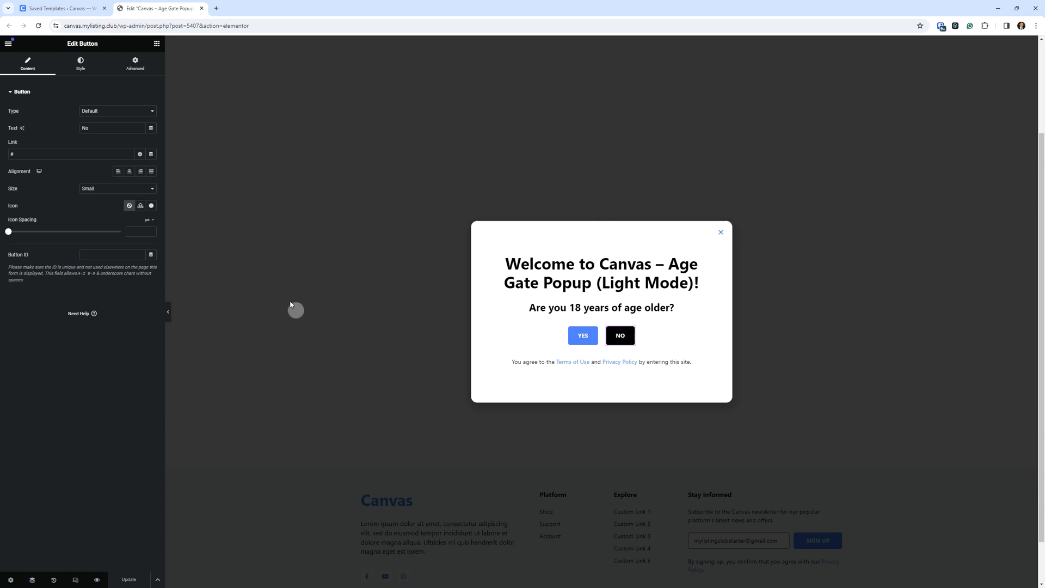
left_click(140, 155)
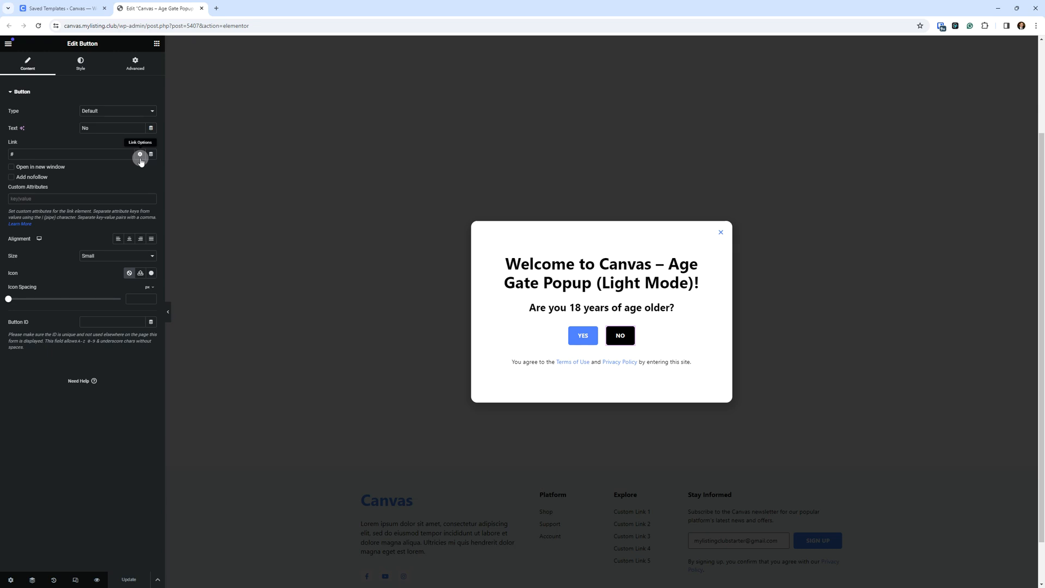
left_click(12, 168)
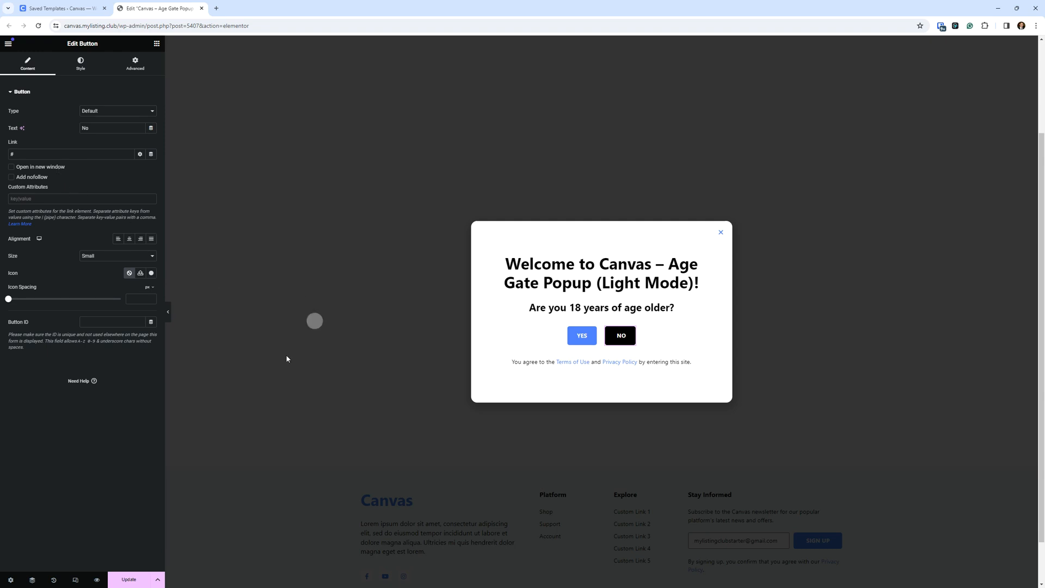
Open the terms and privacy agreement text for editing and view the popup briefly without the editing panel.
left_click(526, 363)
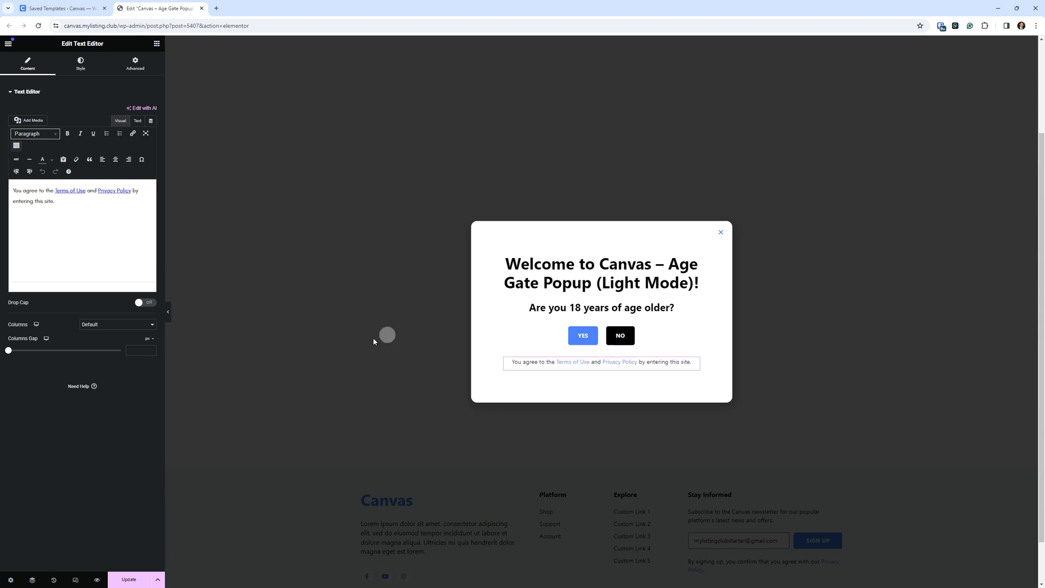
left_click(171, 314)
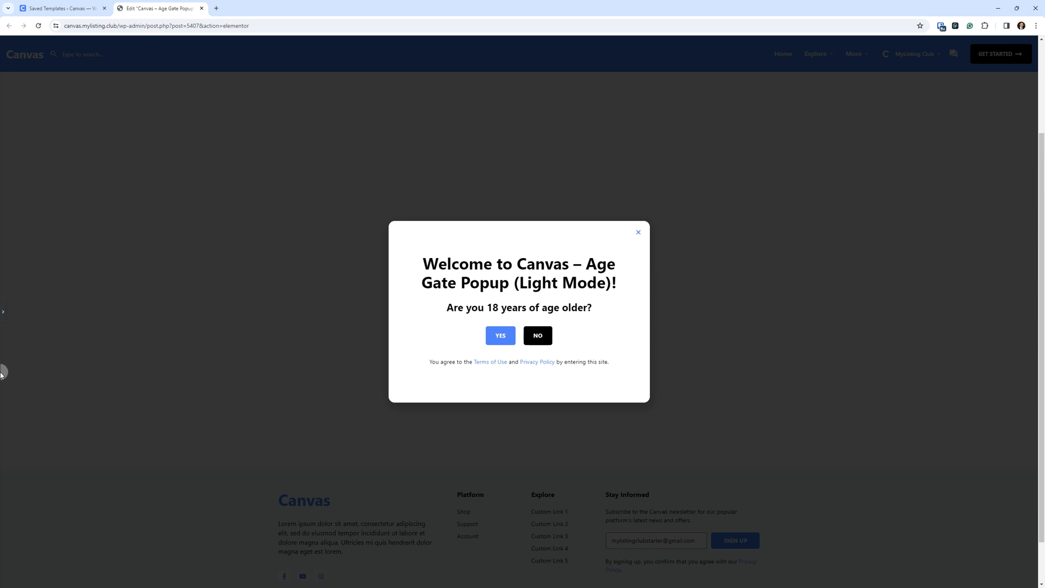
left_click(4, 311)
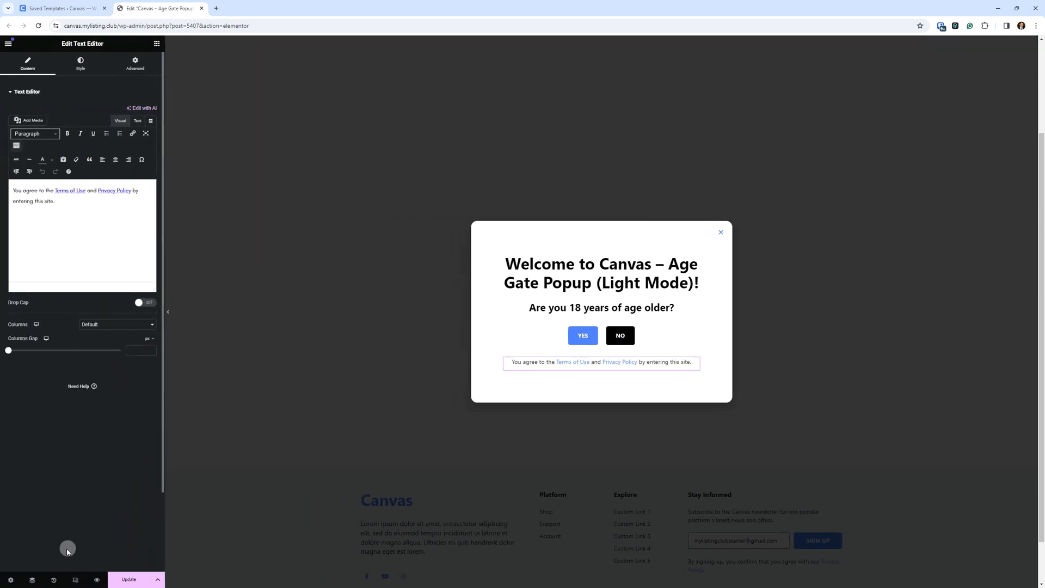
Open the popup's advanced settings and examine its closing options.
left_click(8, 578)
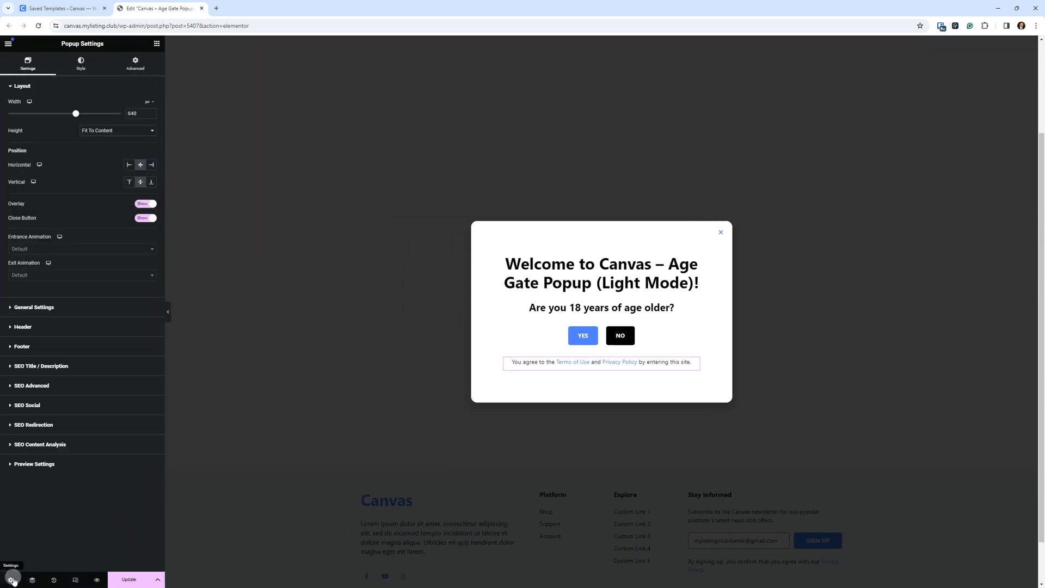
left_click(135, 64)
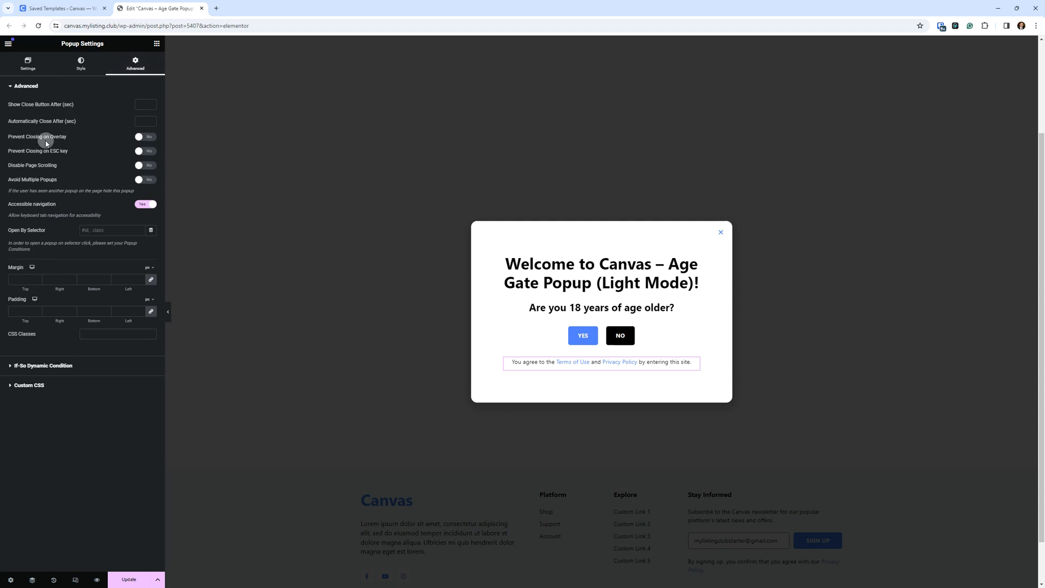
key("ctrl")
key("ctrl")
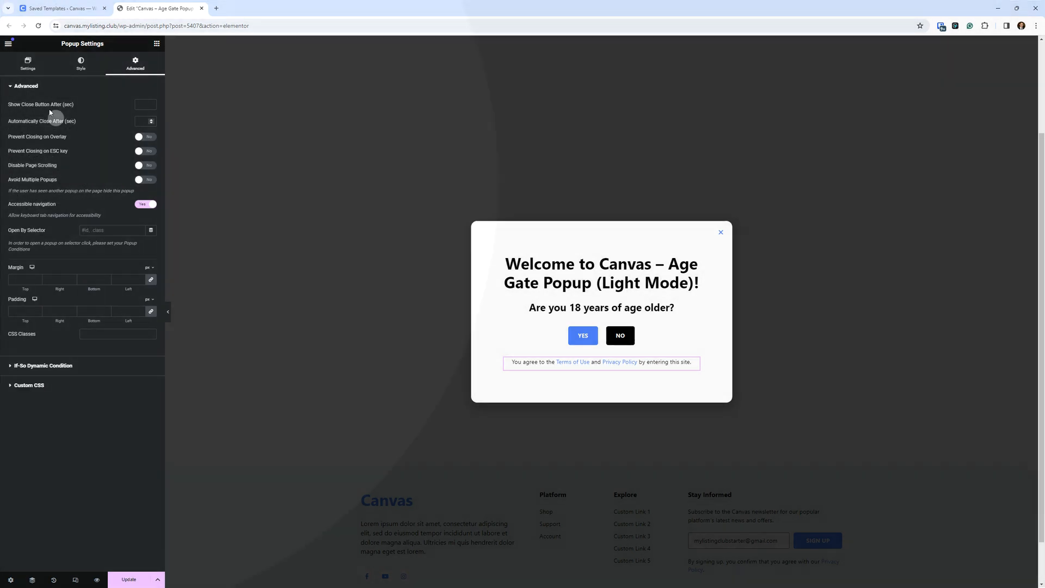
Reload the editor, discarding the unsaved changes, and reopen the popup's advanced settings.
left_click(39, 26)
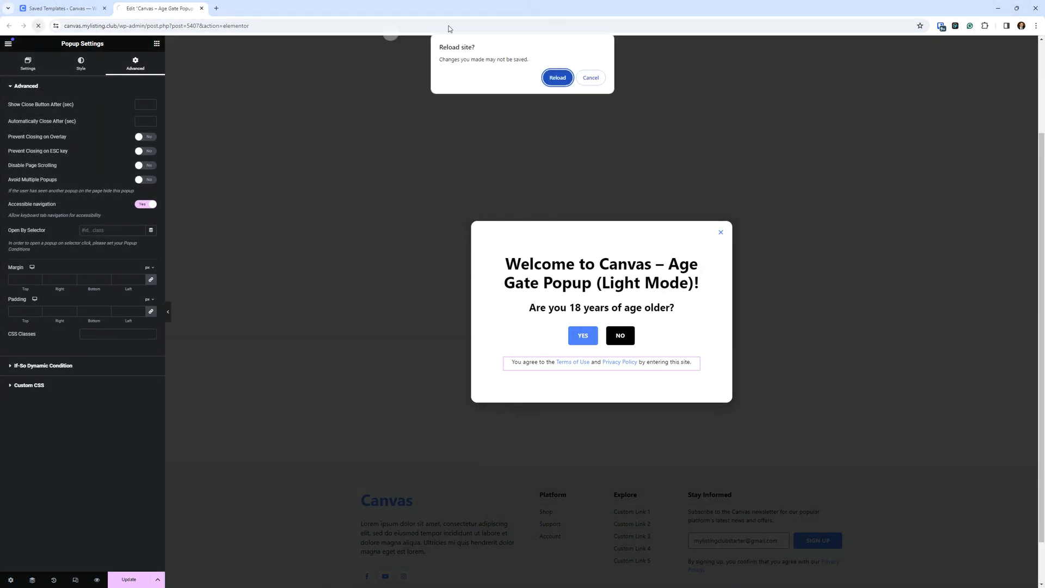
left_click(559, 77)
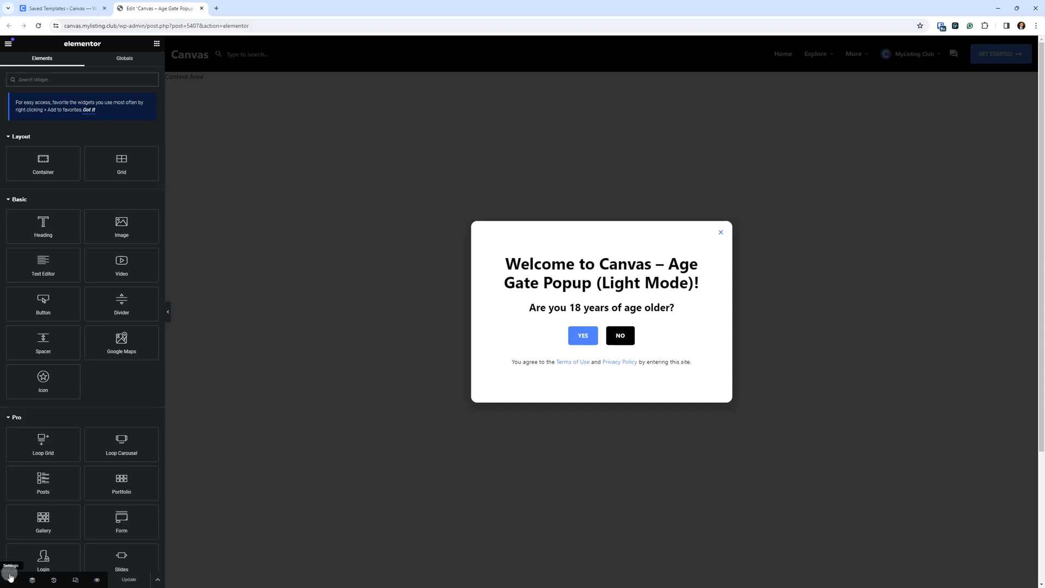
left_click(11, 576)
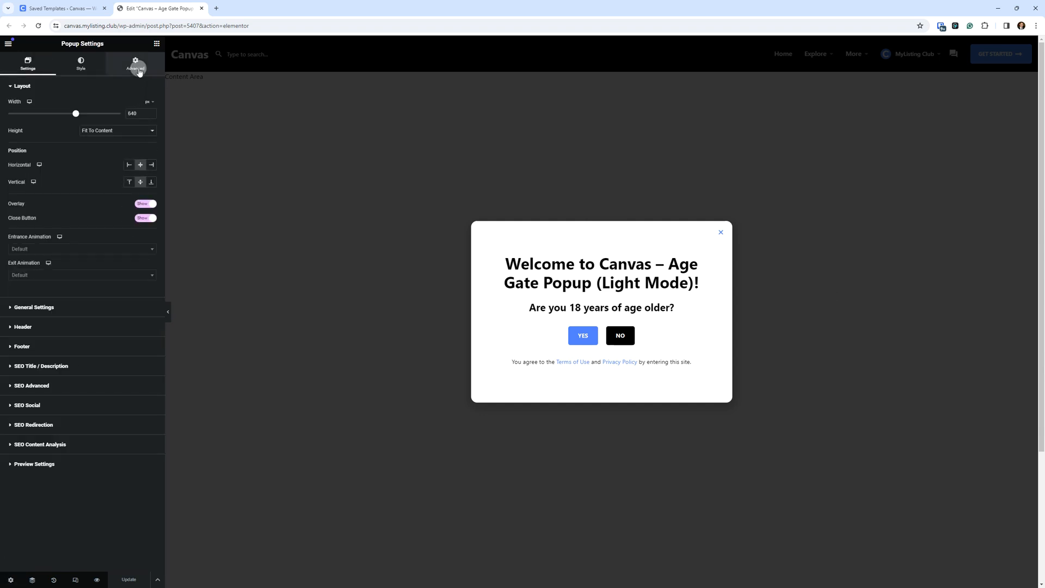
left_click(135, 64)
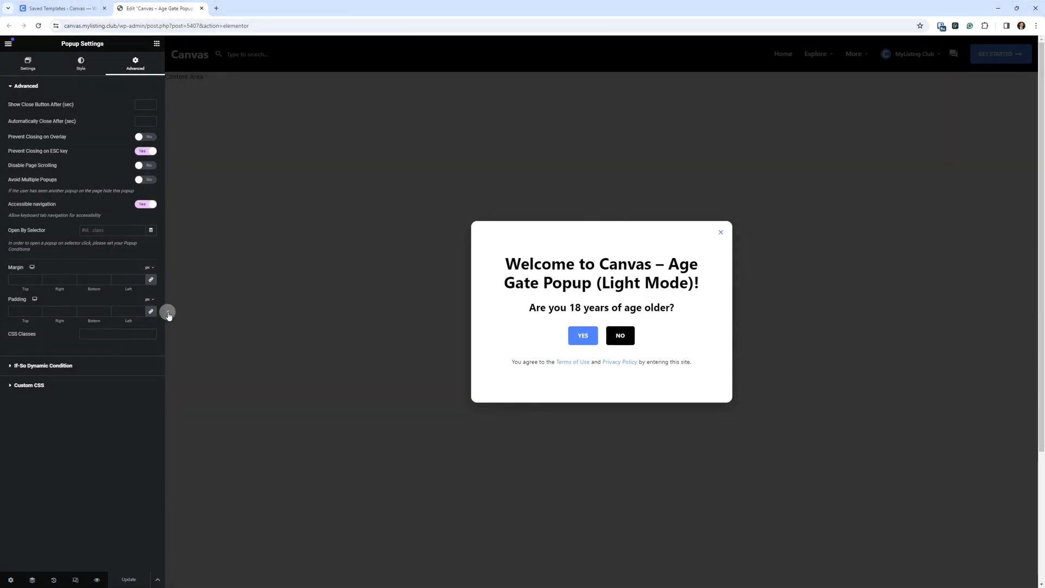
Preview the popup without the editing panel and in tablet and mobile sizes, and return to the desktop view.
left_click(168, 311)
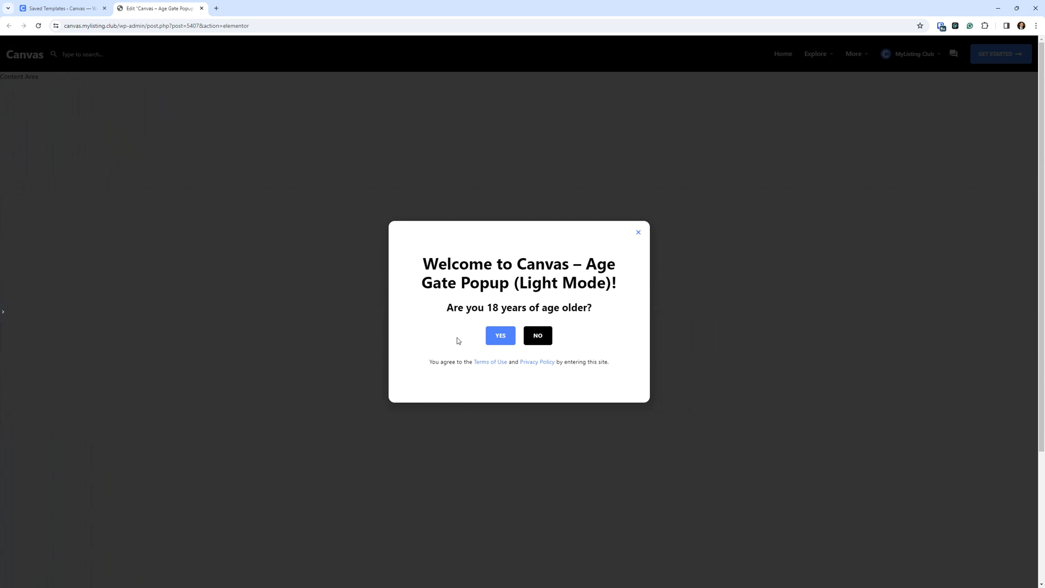
left_click(6, 312)
left_click(92, 578)
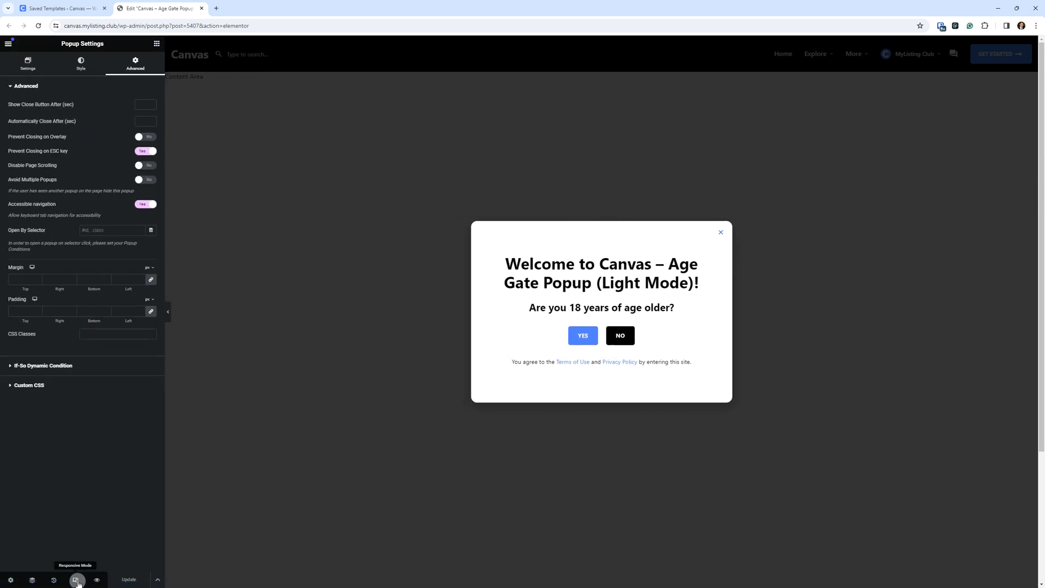
left_click(168, 311)
left_click(396, 123)
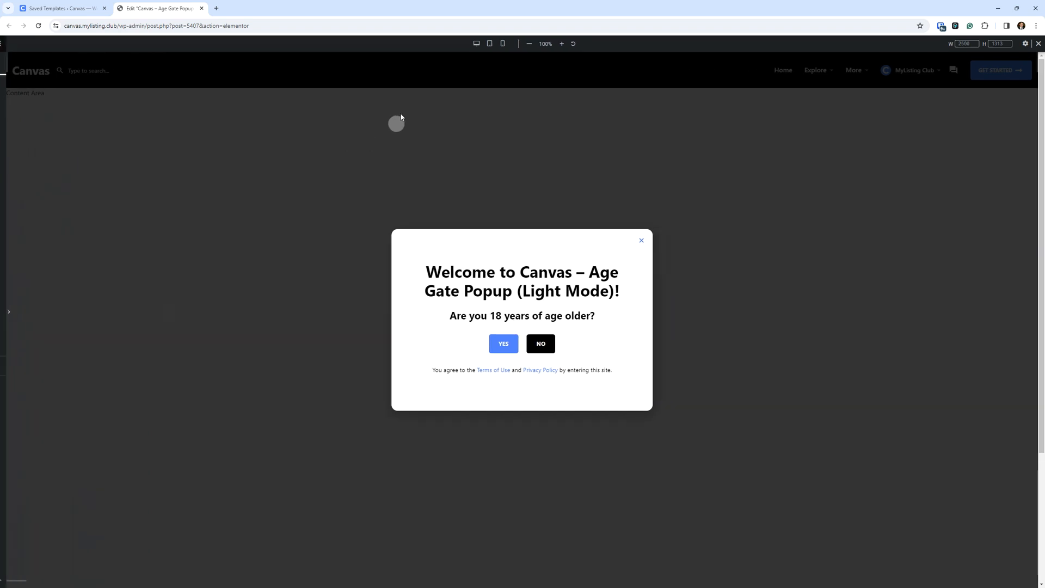
left_click(489, 44)
left_click(499, 43)
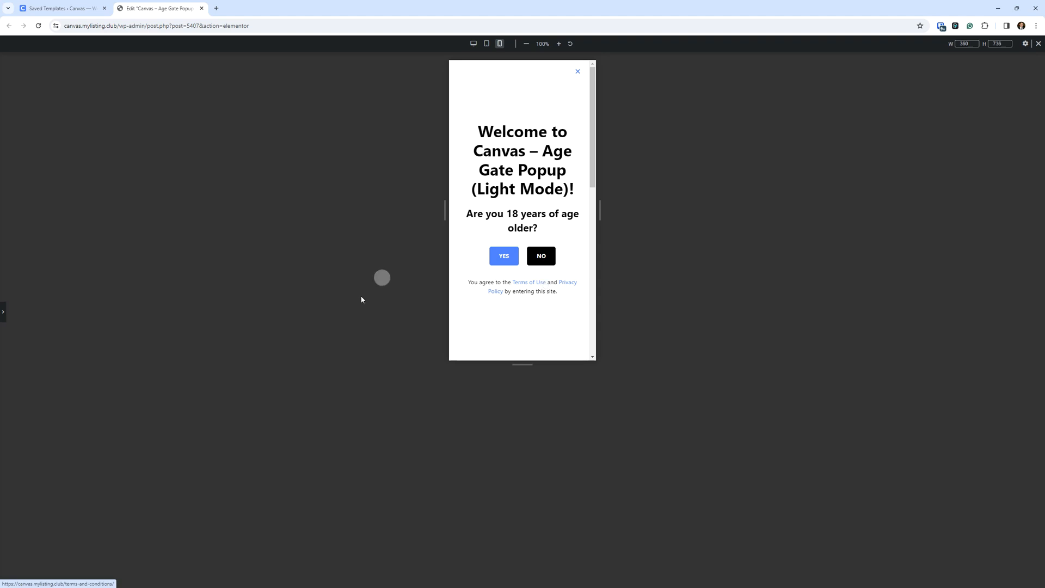
left_click(3, 311)
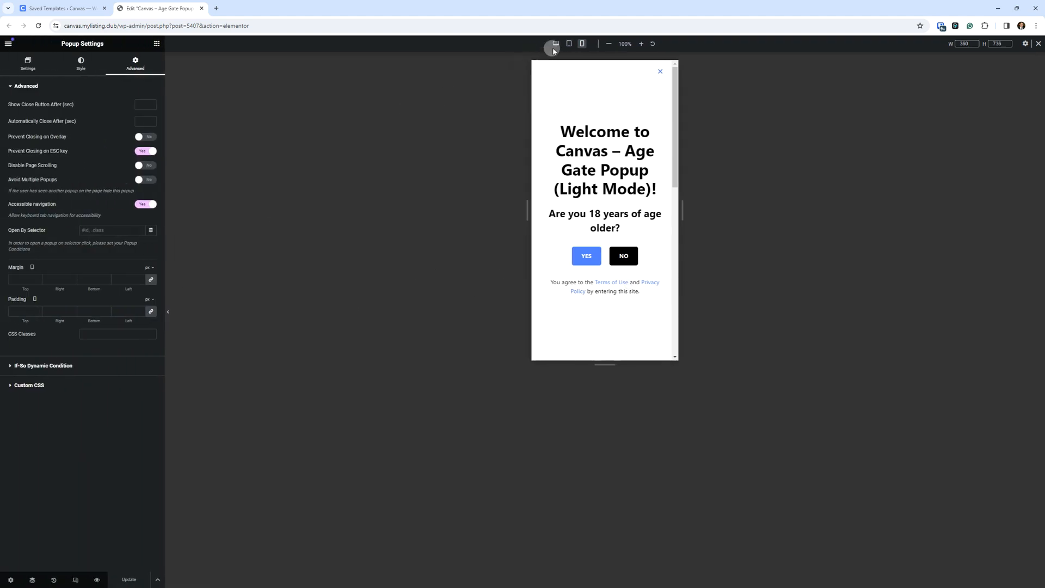
left_click(555, 43)
left_click(762, 208)
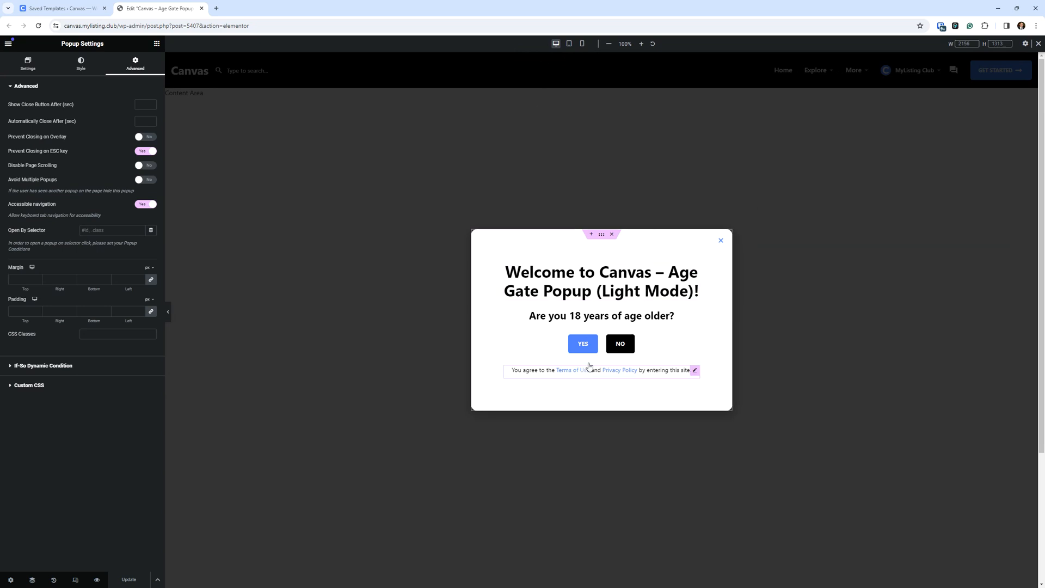
Open the "Canvas – Age Gate Popup (Dark Mode)" saved template in the Elementor editor in a new browser tab.
left_click(65, 8)
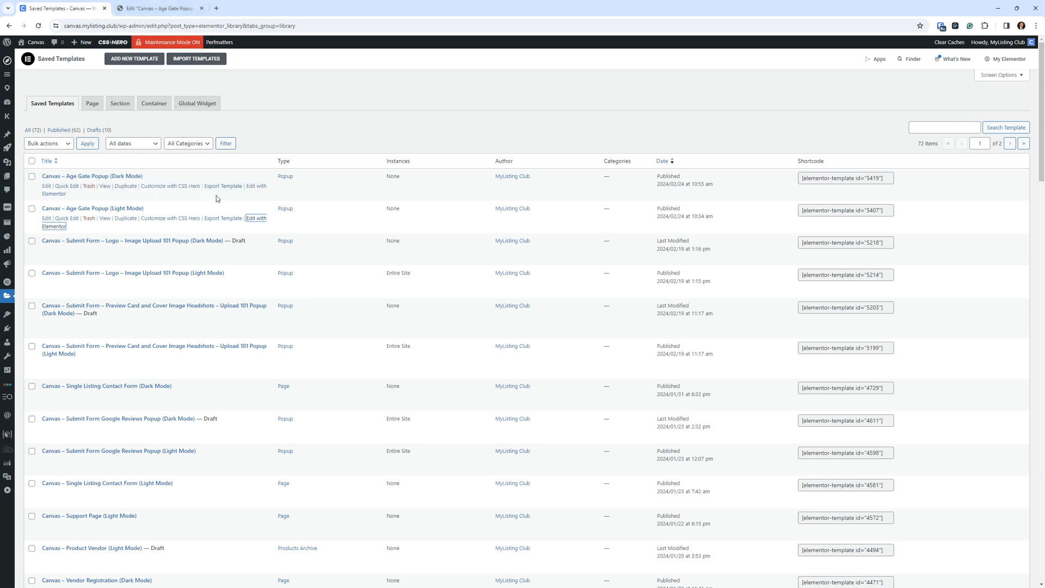
right_click(254, 186)
left_click(268, 194)
left_click(228, 5)
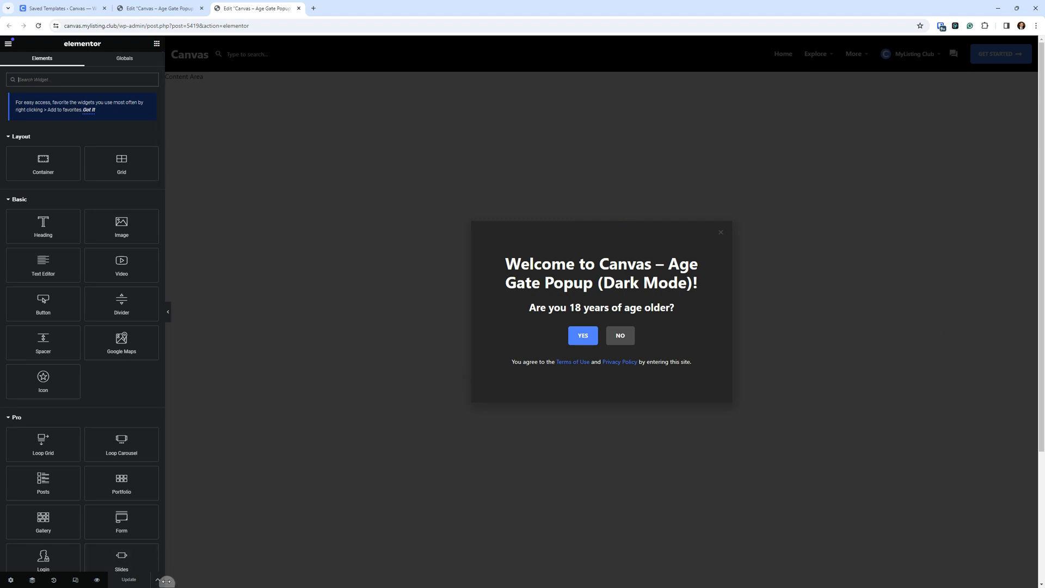
Add a display condition to the dark mode popup that includes the Entire Site.
key("ctrl")
key("ctrl")
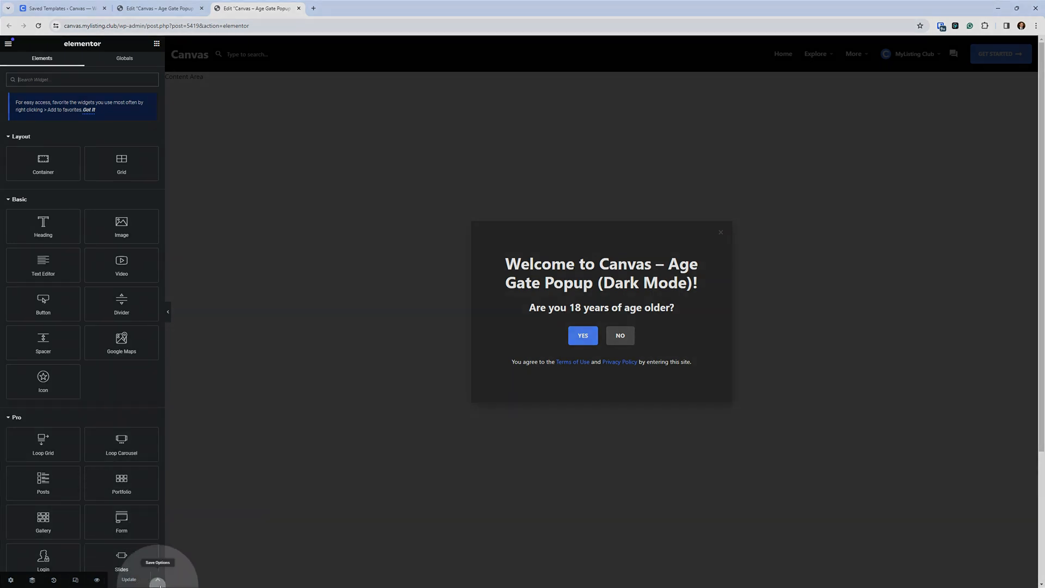
left_click(159, 581)
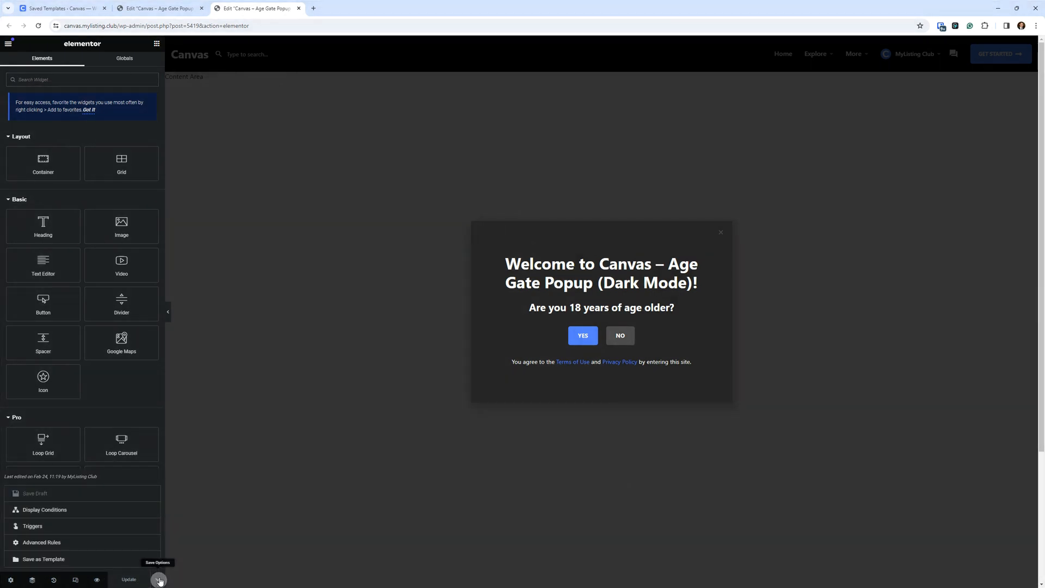
left_click(76, 511)
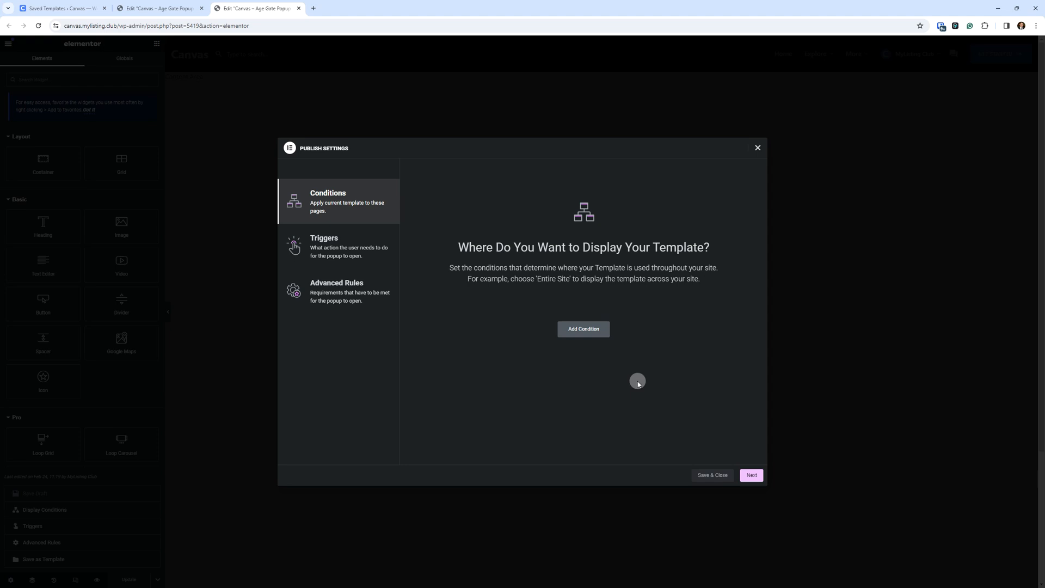
left_click(584, 335)
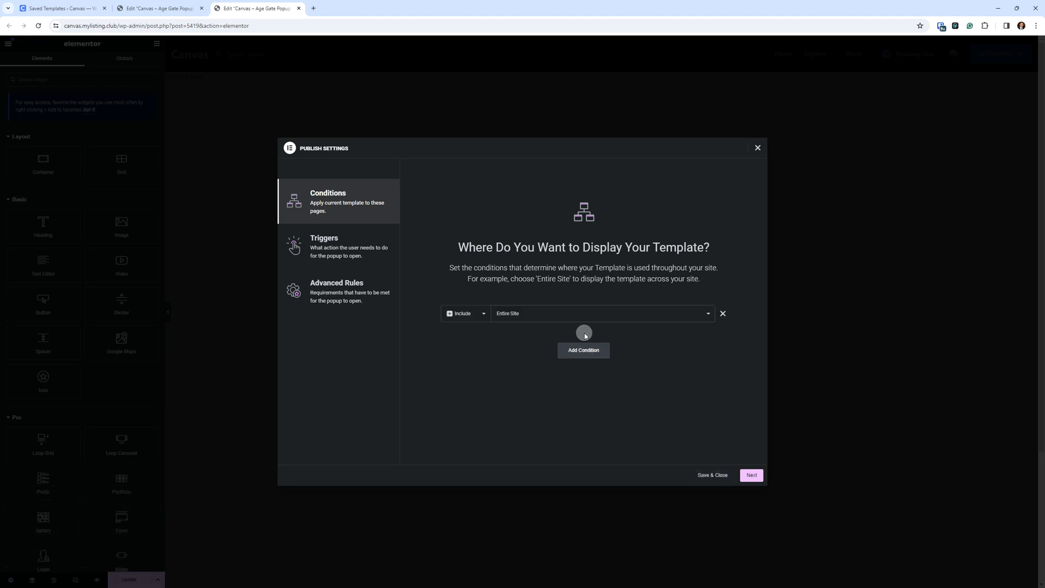
left_click(496, 317)
left_click(542, 319)
Examine the popup's On Page Load trigger delay and the Show up to X times advanced rule.
left_click(348, 245)
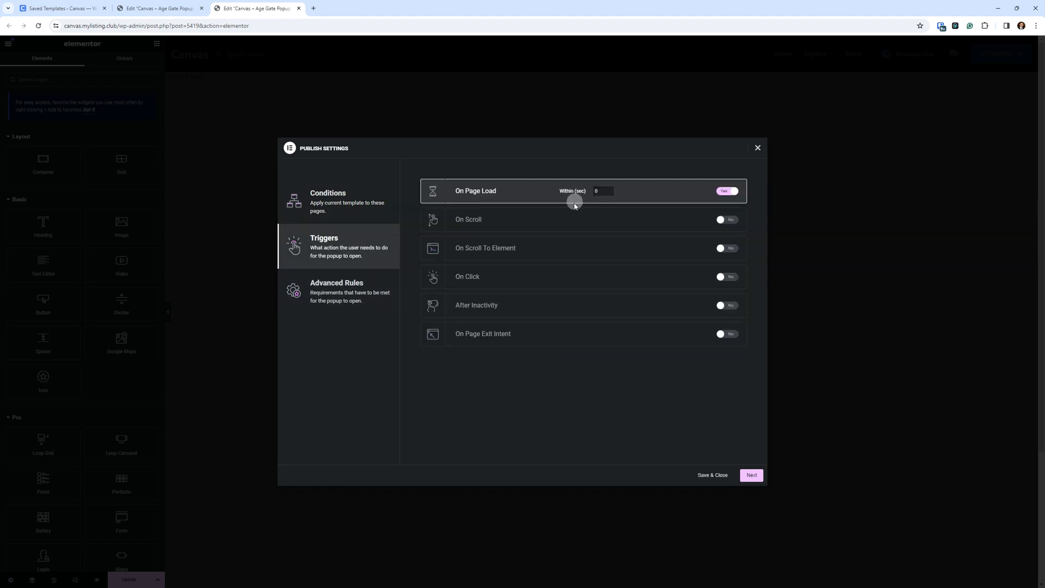
left_click(603, 191)
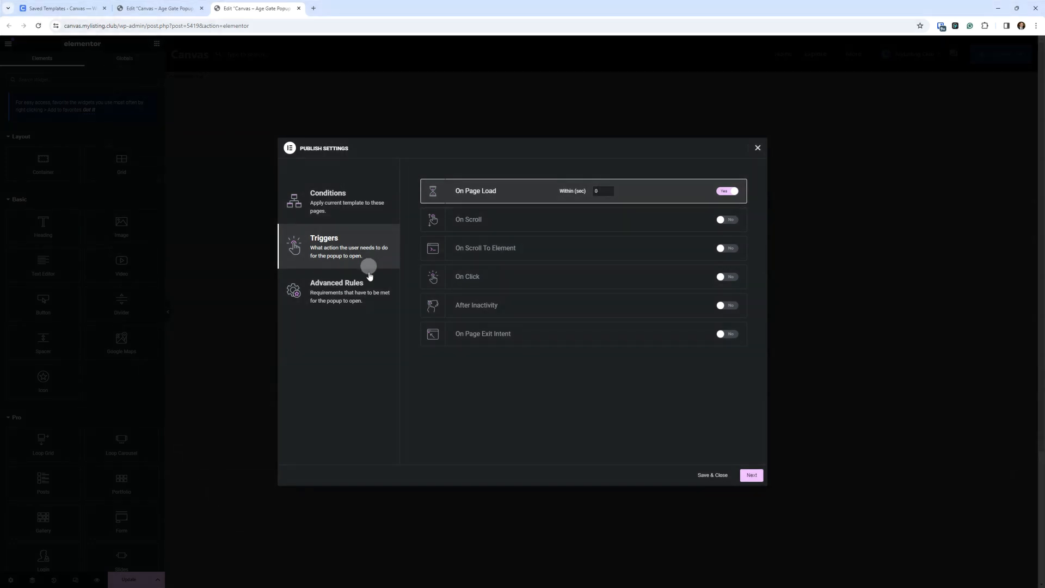
left_click(339, 291)
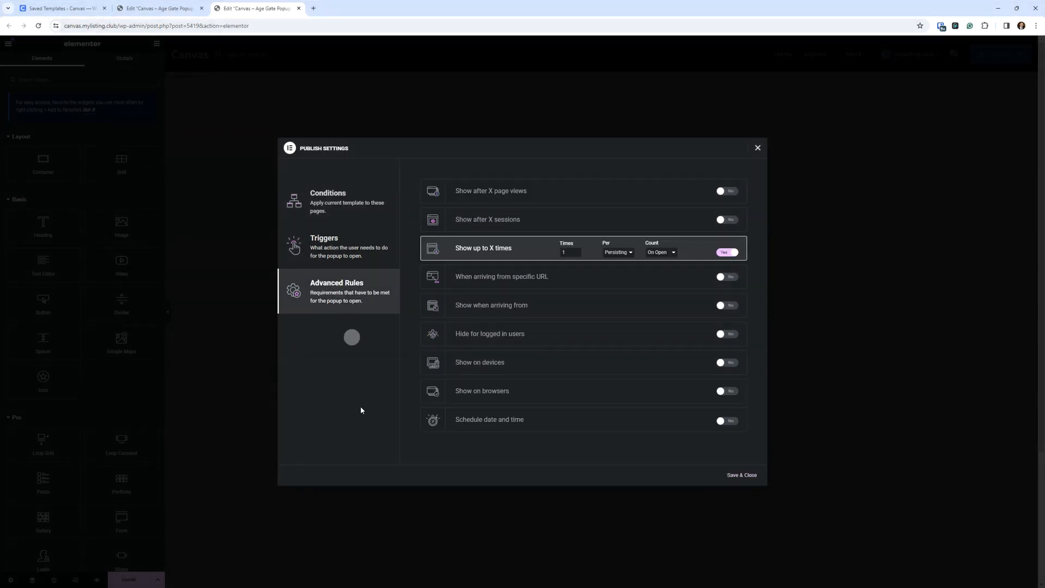
left_click(565, 254)
Recheck the popup's triggers, display conditions and advanced rules, and close the publish settings.
left_click(365, 250)
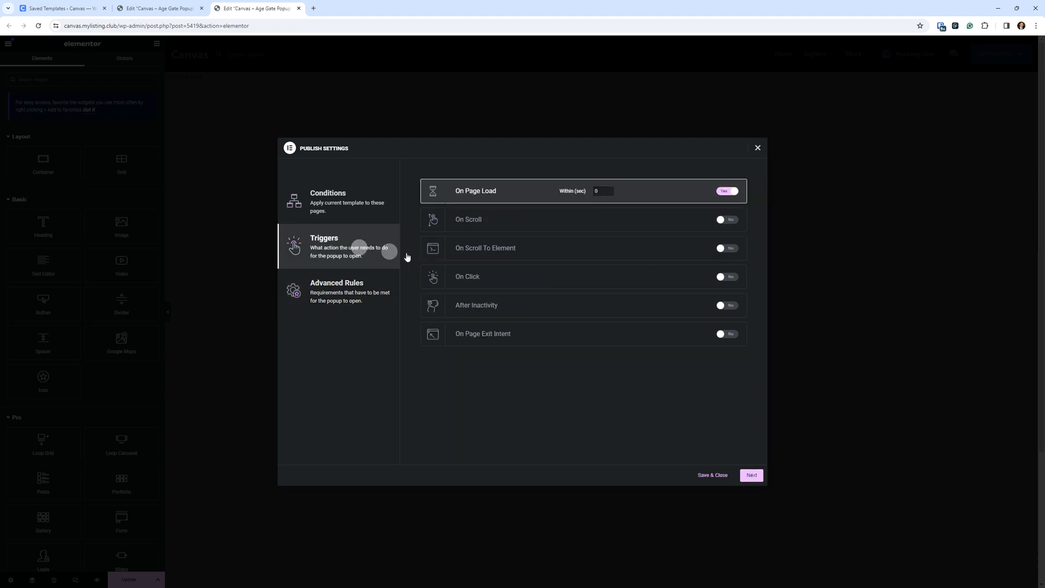
left_click(348, 212)
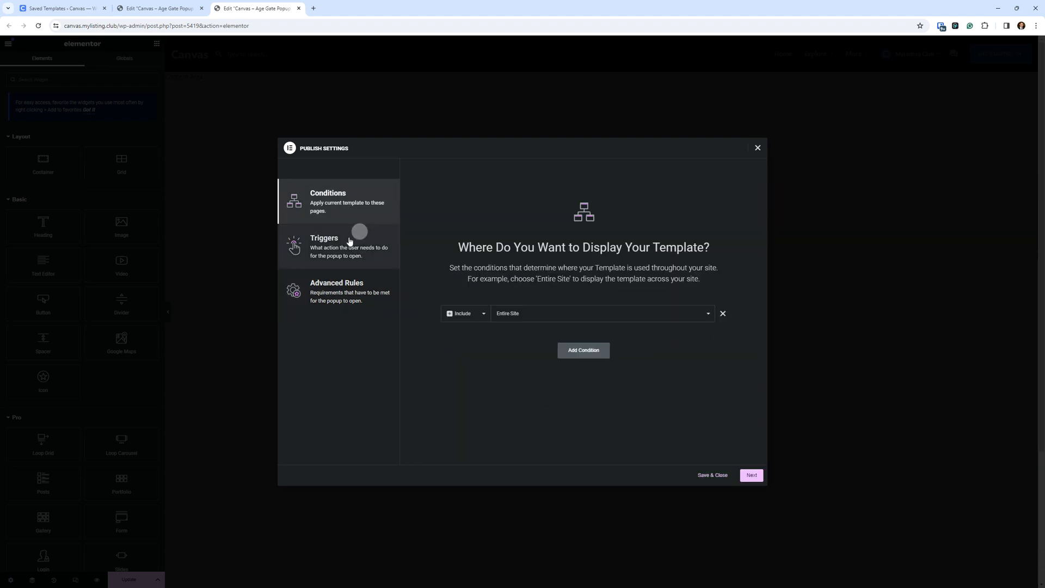
left_click(361, 235)
left_click(357, 299)
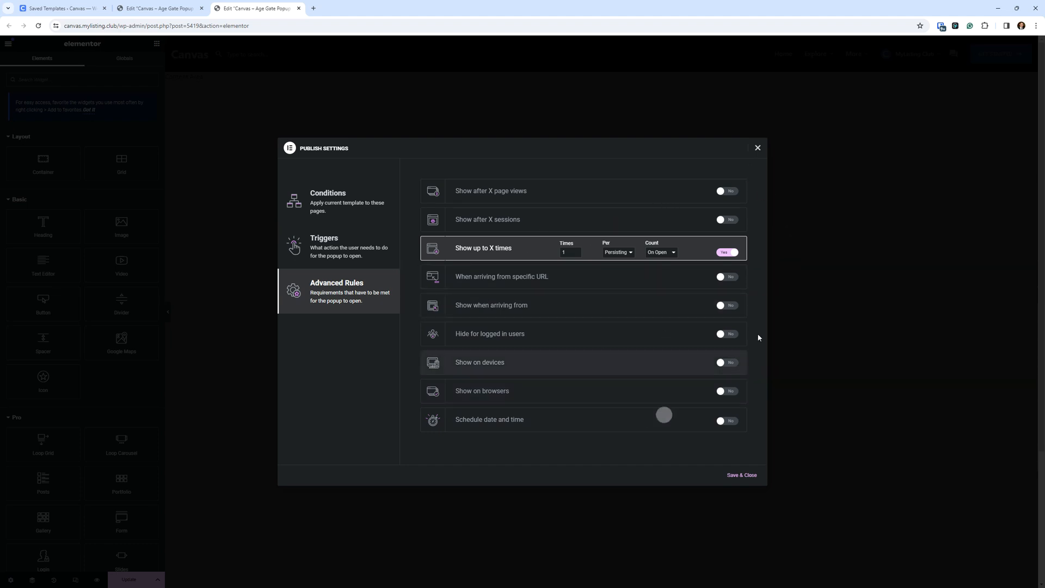
left_click(757, 148)
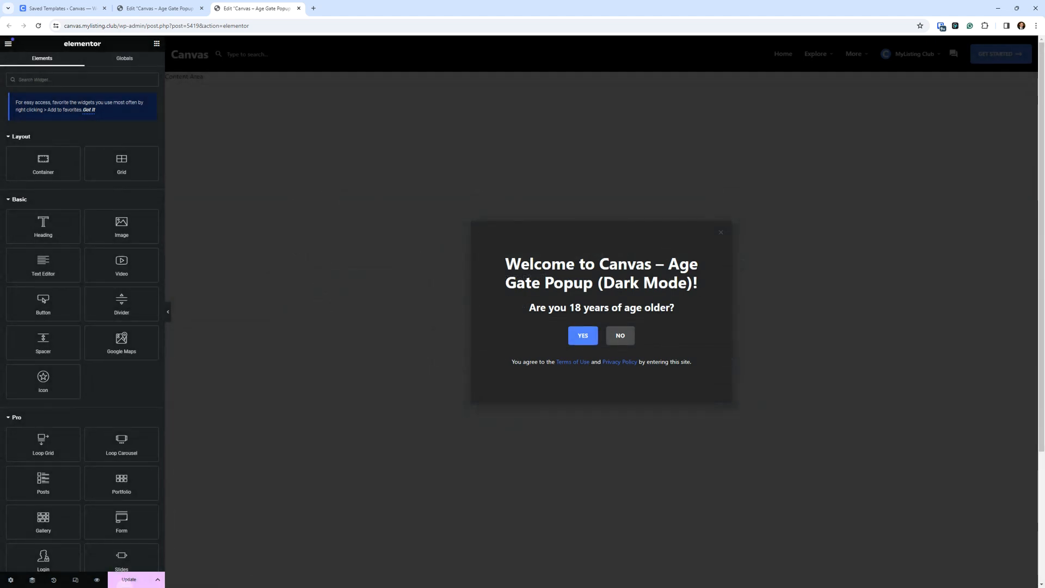